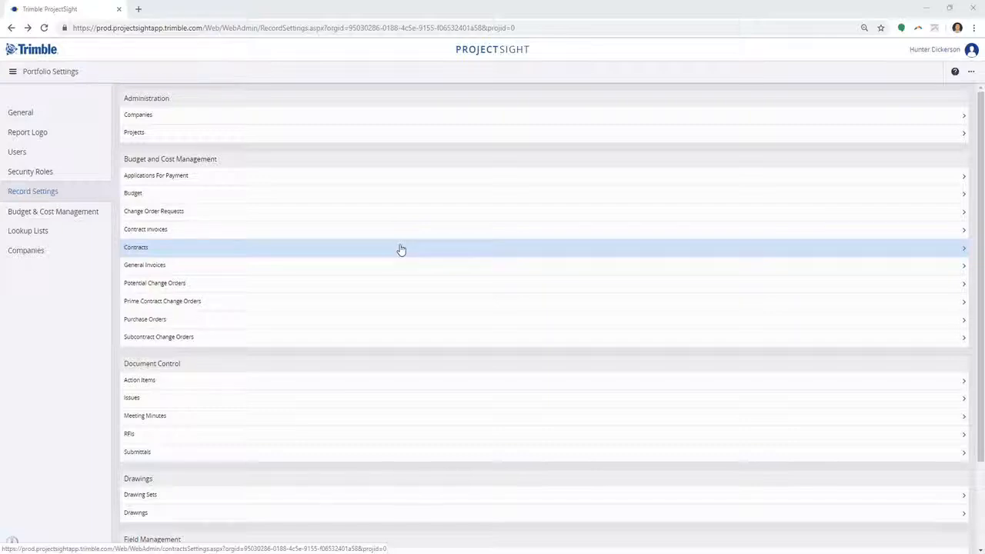
# Open the Action Items record settings and read the explanation of the Project Company access option
pyautogui.click(157, 387)
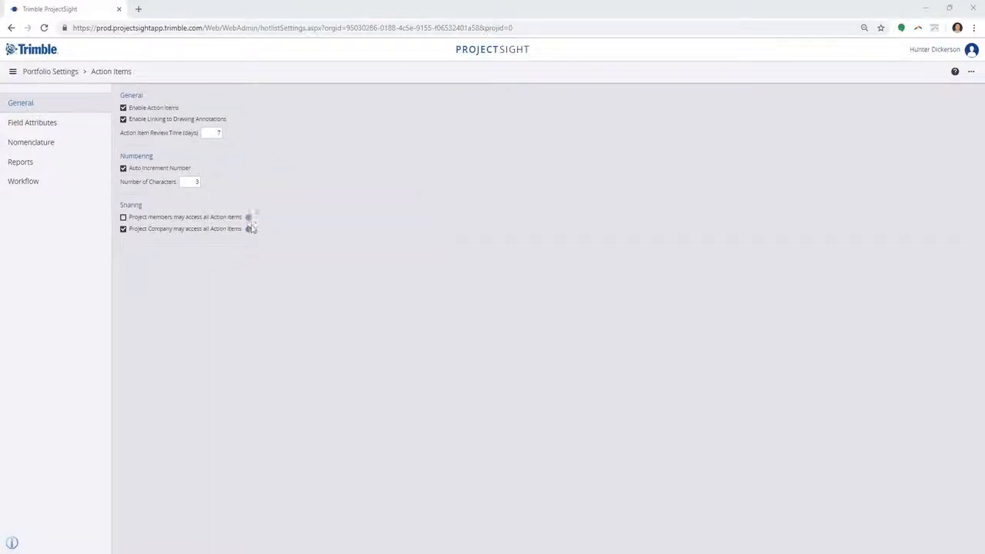
pyautogui.moveTo(251, 230)
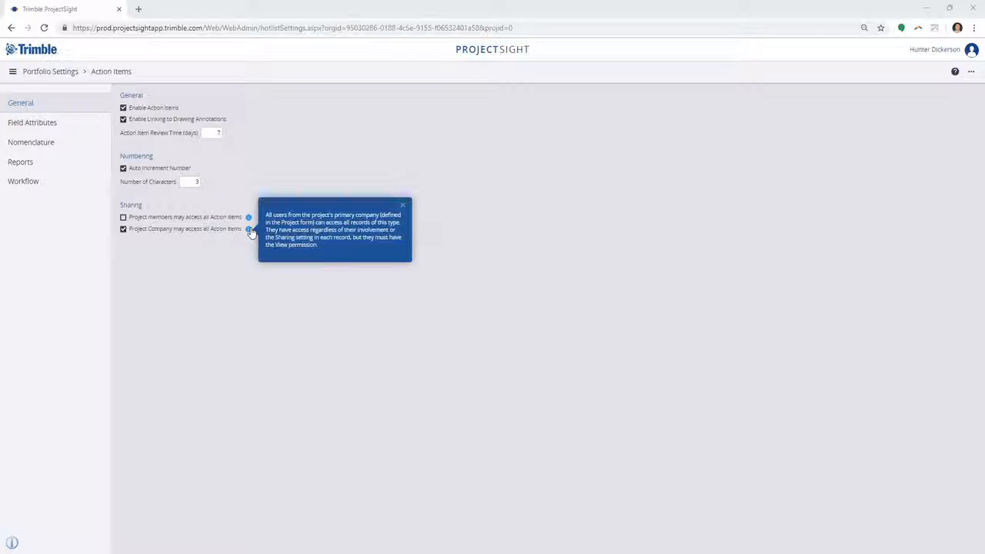
# In the Action Items field attributes, set the Importance default value to Normal and make Location required
pyautogui.click(67, 129)
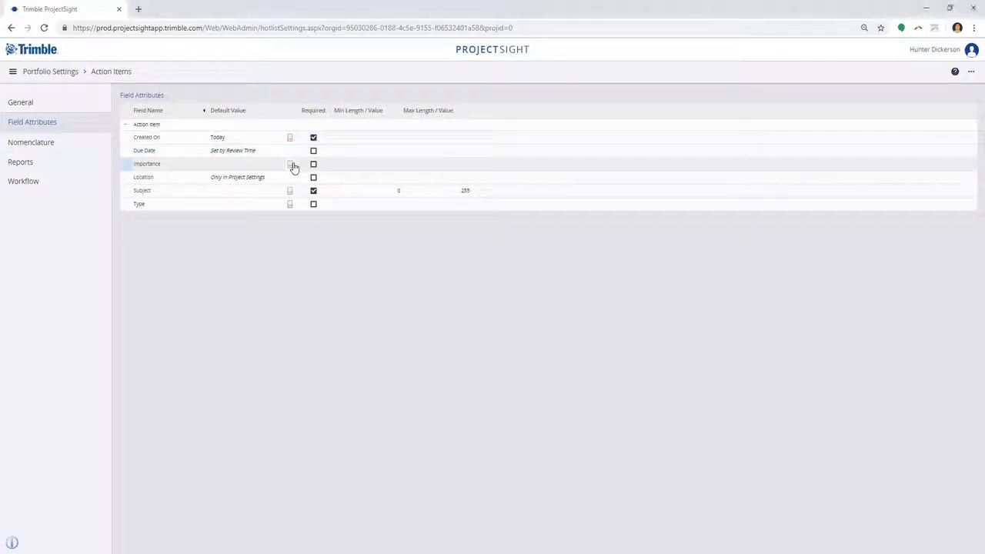
pyautogui.click(289, 164)
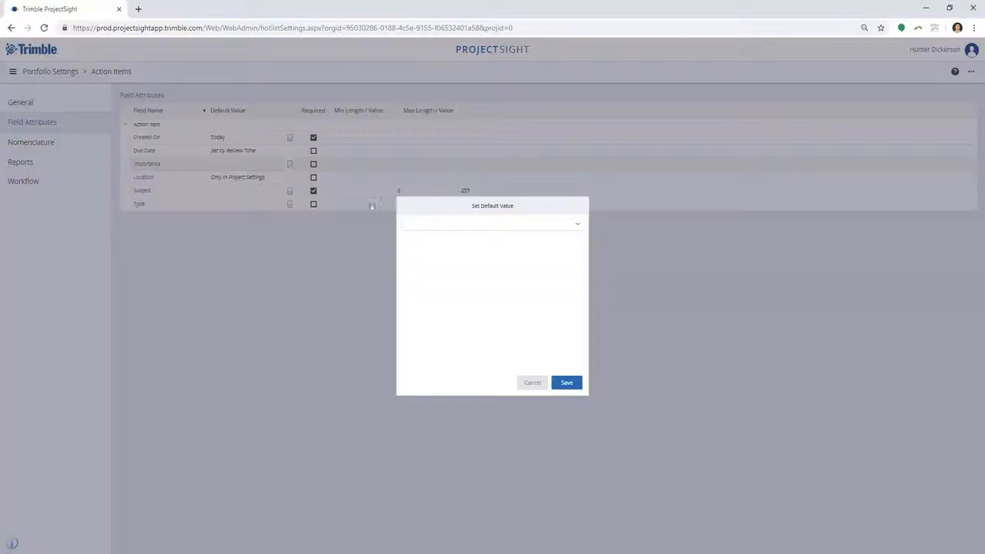
pyautogui.click(578, 226)
pyautogui.click(452, 257)
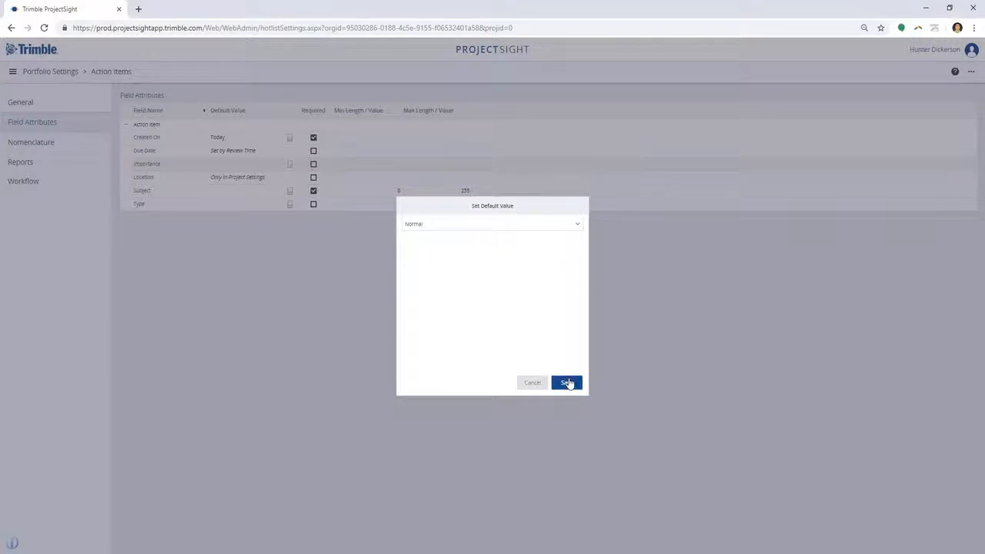
pyautogui.click(564, 383)
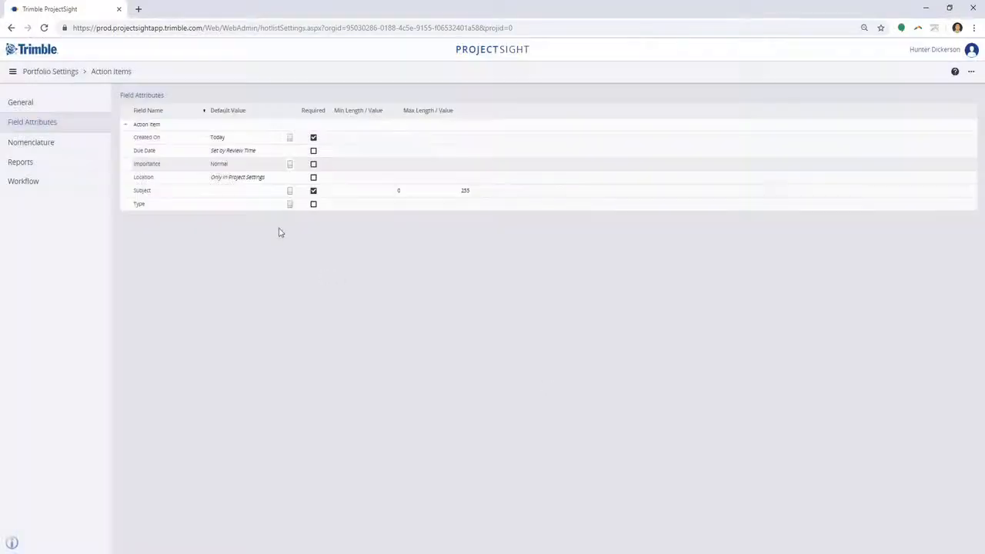
pyautogui.click(231, 153)
pyautogui.click(313, 178)
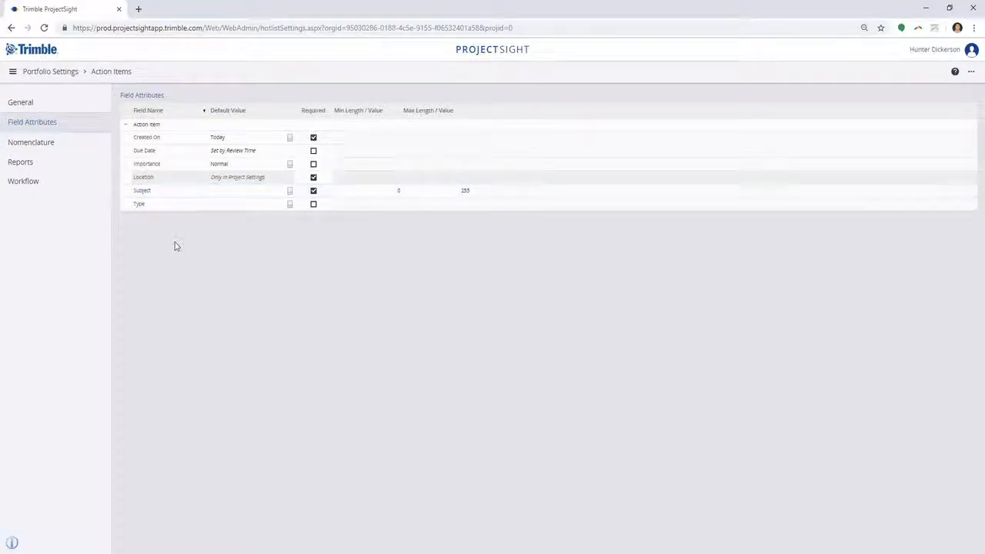
# Review the Action Items nomenclature and the settings of the "Detailed with Comments and Links" report
pyautogui.click(46, 145)
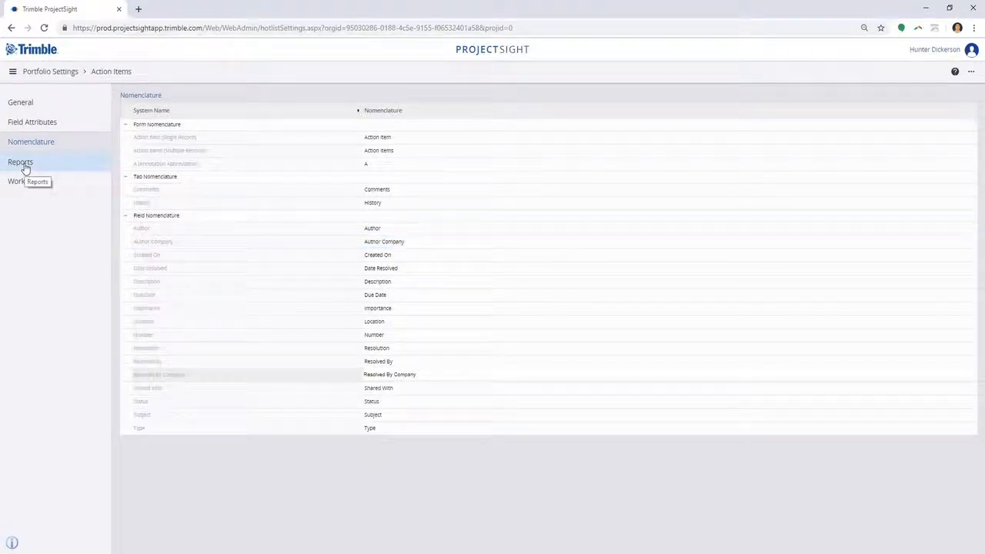
pyautogui.click(21, 162)
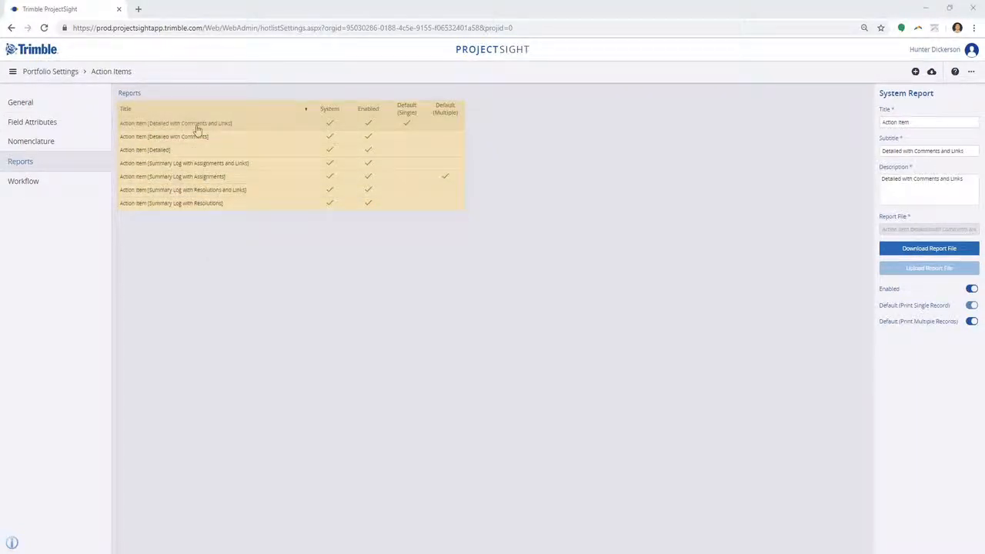
pyautogui.click(889, 113)
pyautogui.click(895, 141)
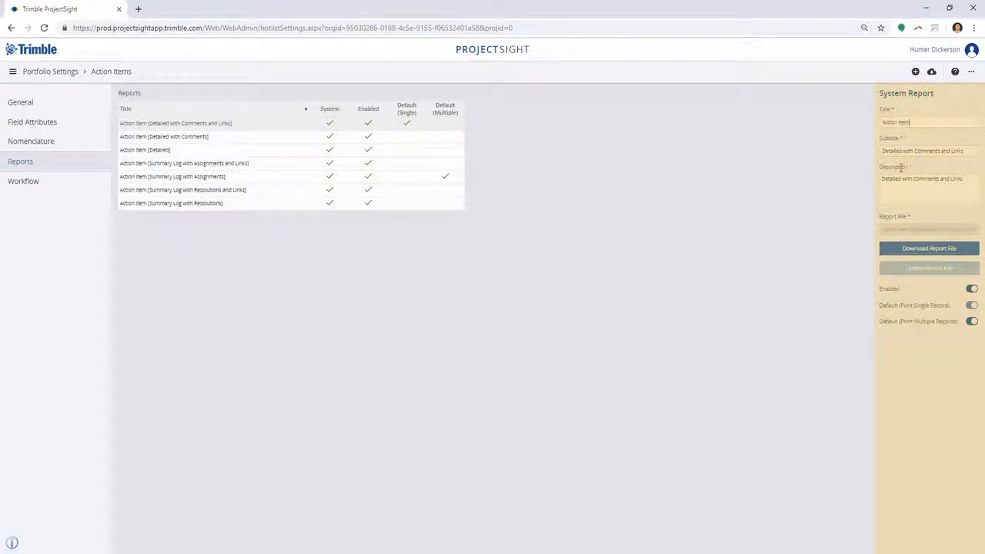
pyautogui.click(901, 169)
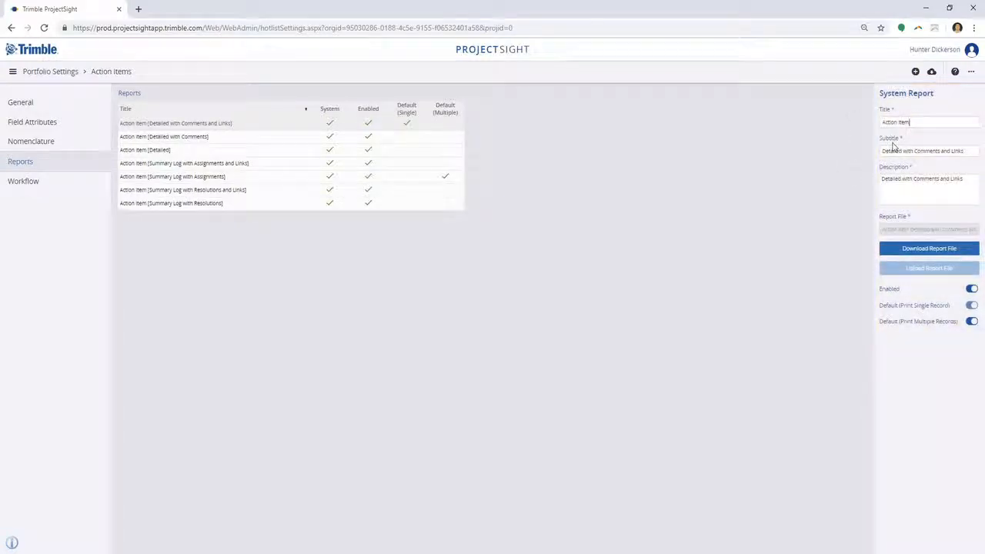
pyautogui.click(915, 254)
pyautogui.click(972, 293)
pyautogui.click(972, 306)
pyautogui.click(972, 321)
# View the fields of the form for creating an Action Items report and close it without creating one
pyautogui.click(916, 72)
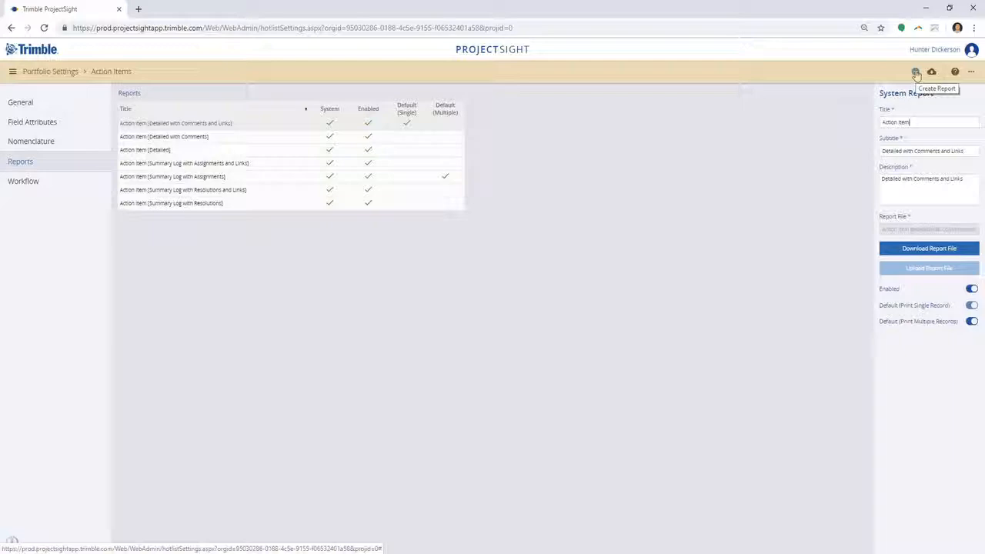
pyautogui.click(916, 72)
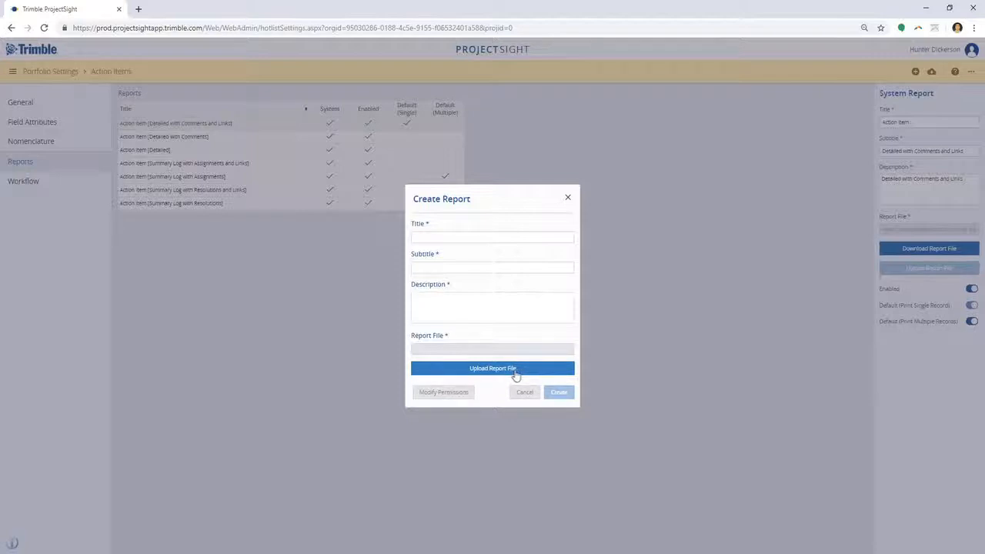
pyautogui.click(568, 197)
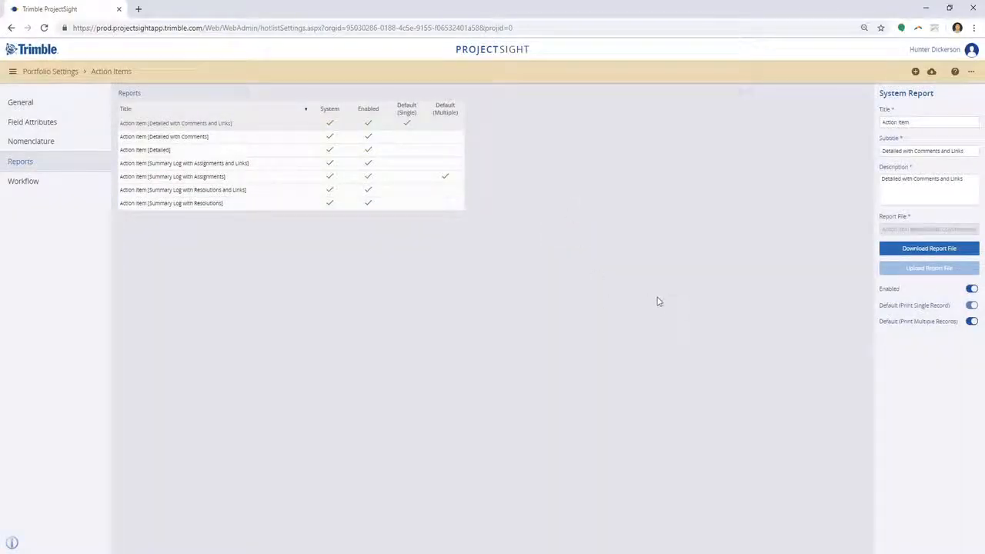
# Open the workflow statuses help page and examine the Action Items workflow statuses and the options of the Open status
pyautogui.click(954, 73)
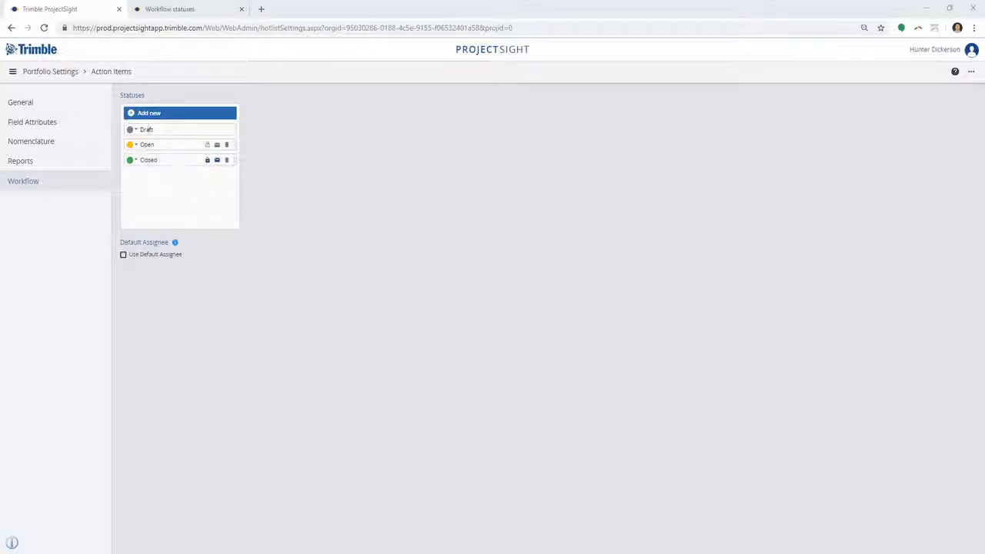
pyautogui.moveTo(146, 129); pyautogui.dragTo(150, 135)
pyautogui.moveTo(149, 136); pyautogui.dragTo(162, 139)
pyautogui.click(217, 146)
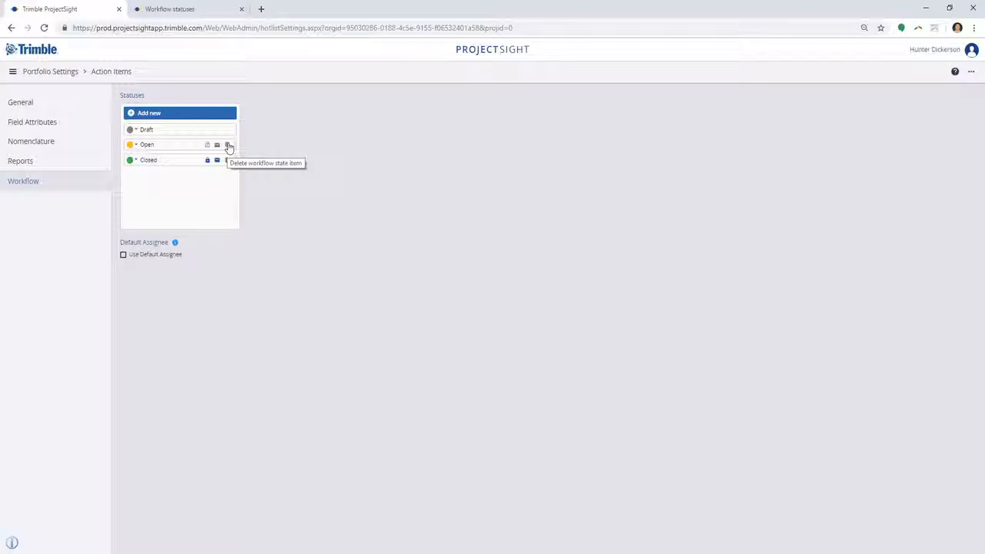
# Add a workflow status named Approved and place it between Open and Closed
pyautogui.click(151, 117)
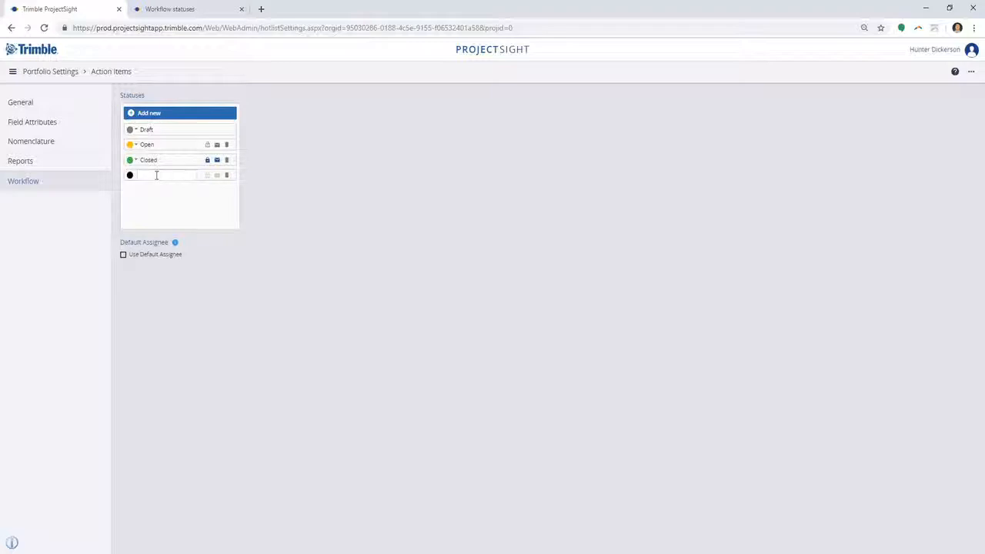
pyautogui.write('Approved')
pyautogui.press('Return')
pyautogui.moveTo(234, 177)
pyautogui.mouseDown()
pyautogui.moveTo(236, 154)
pyautogui.moveTo(234, 168)
pyautogui.mouseUp()
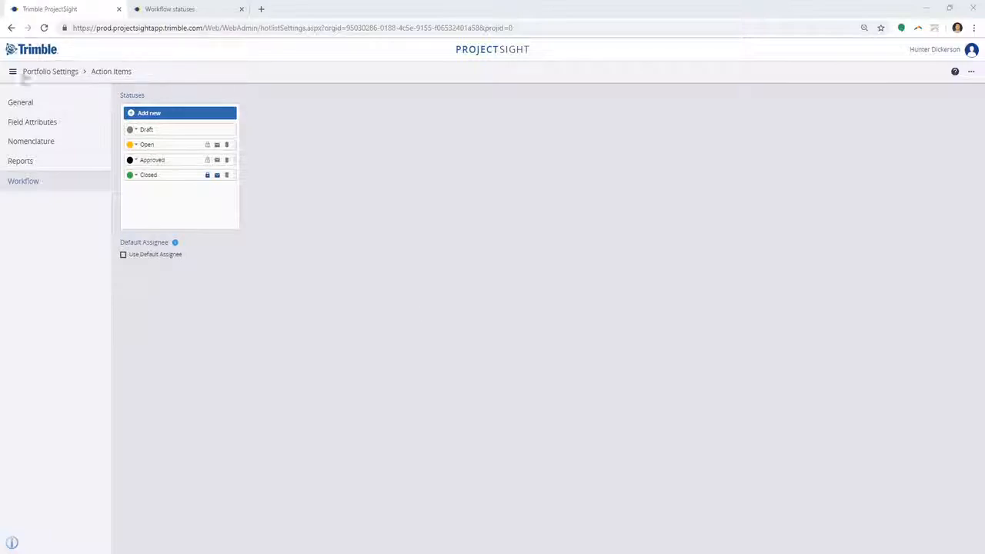
# Return to the portfolio's record settings and view the contract types in the Contracts settings
pyautogui.click(13, 73)
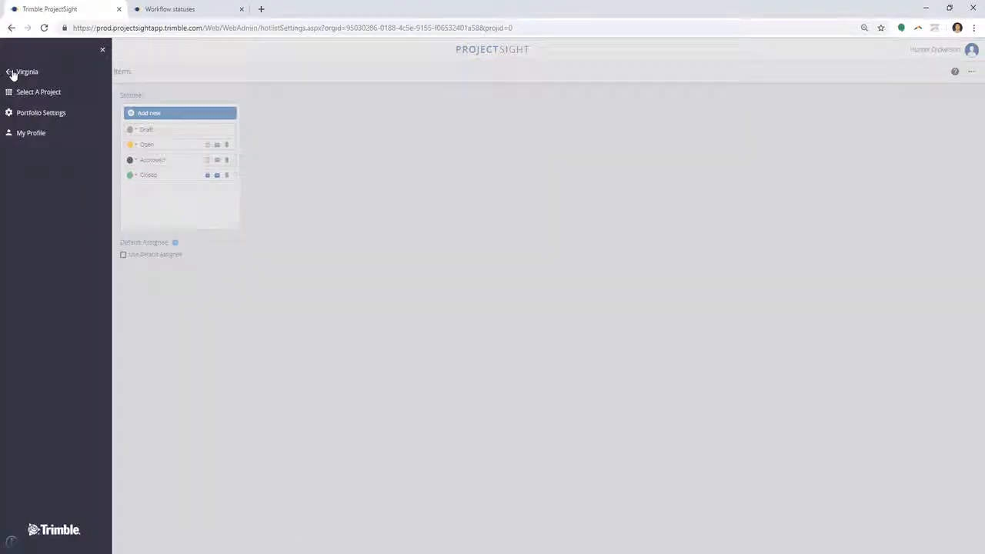
pyautogui.click(16, 114)
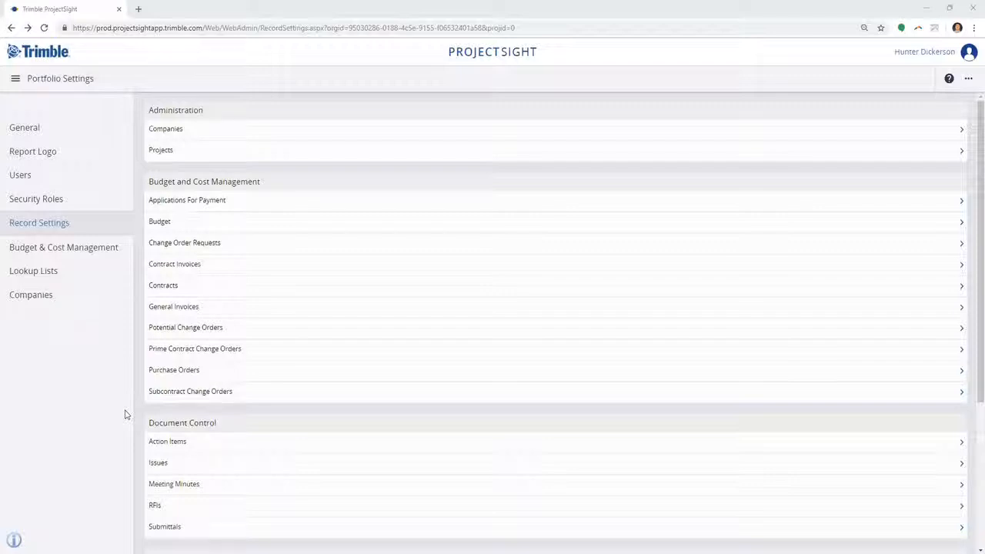
pyautogui.click(161, 289)
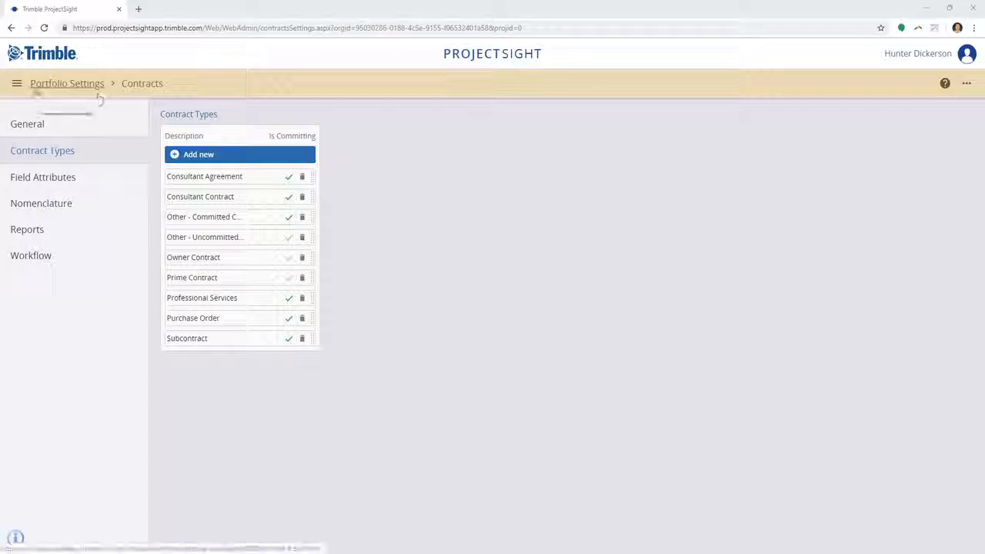
# Open the portfolio's lookup lists and view the values of Action Item Importance and Company Type
pyautogui.click(16, 84)
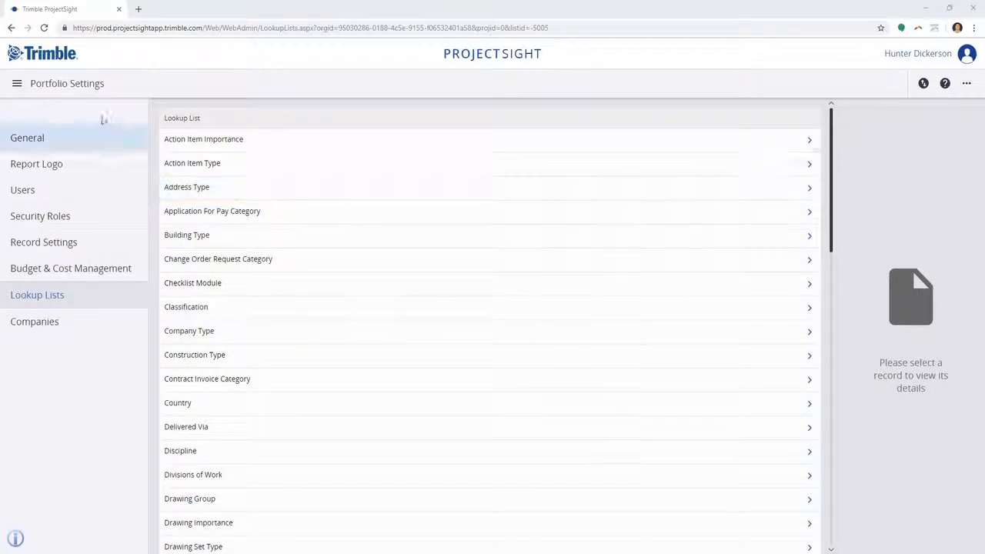
pyautogui.click(176, 148)
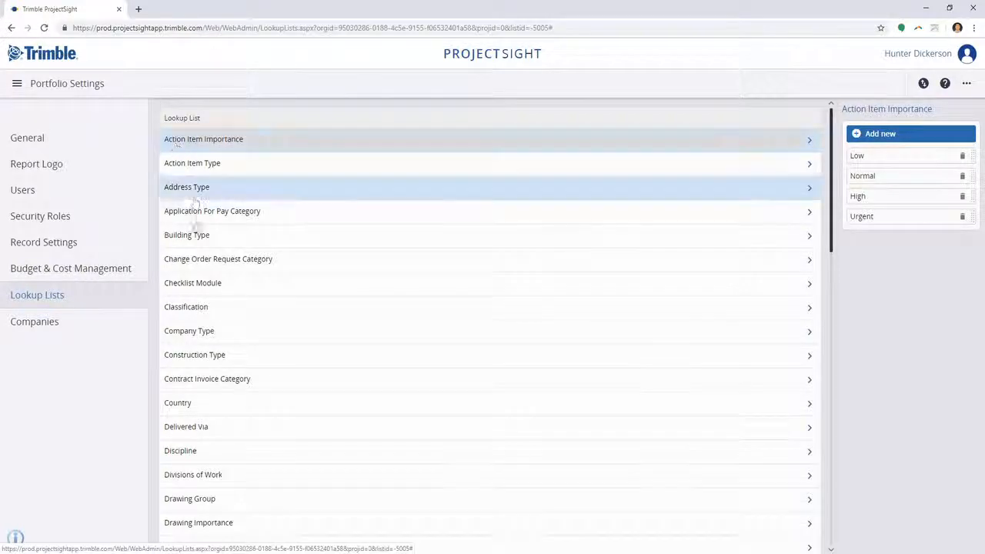
pyautogui.click(192, 337)
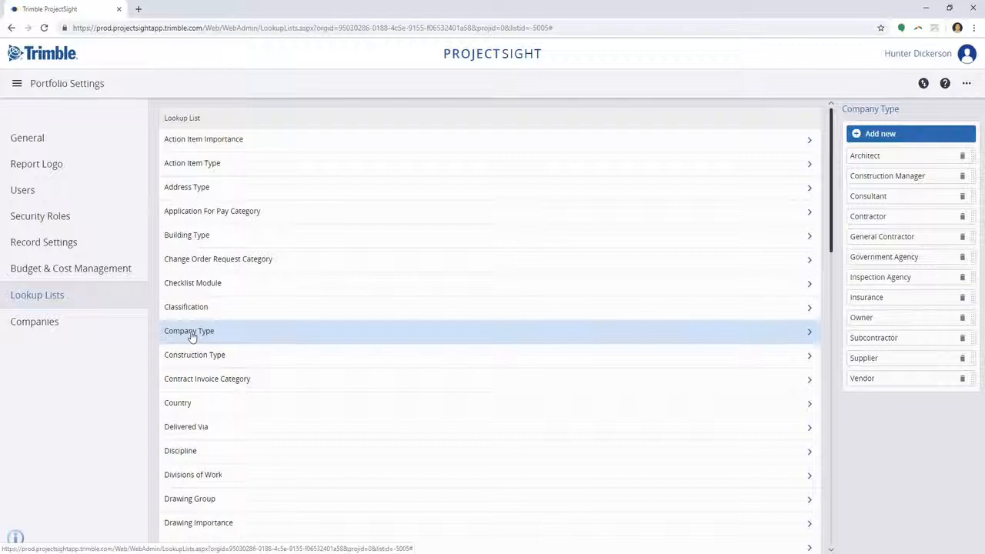
pyautogui.click(924, 85)
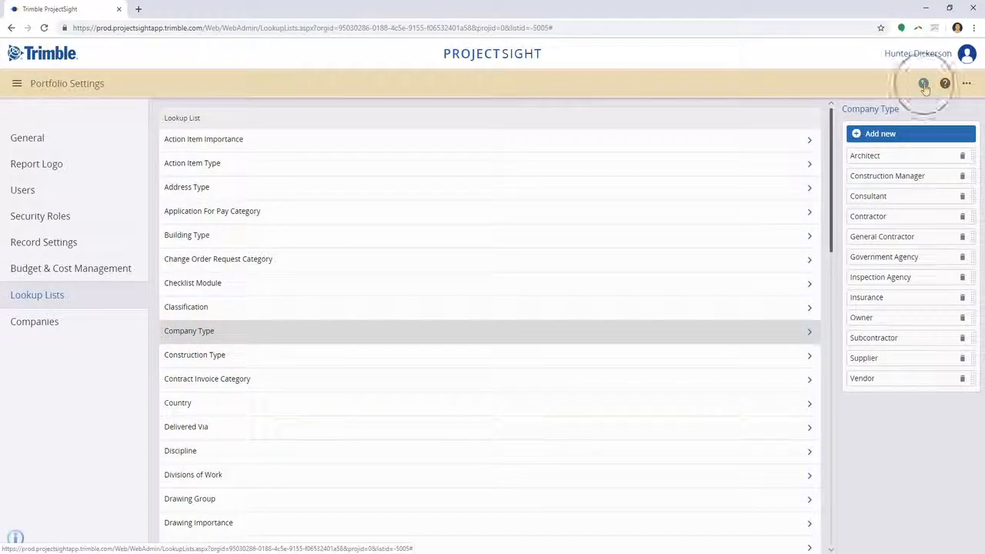